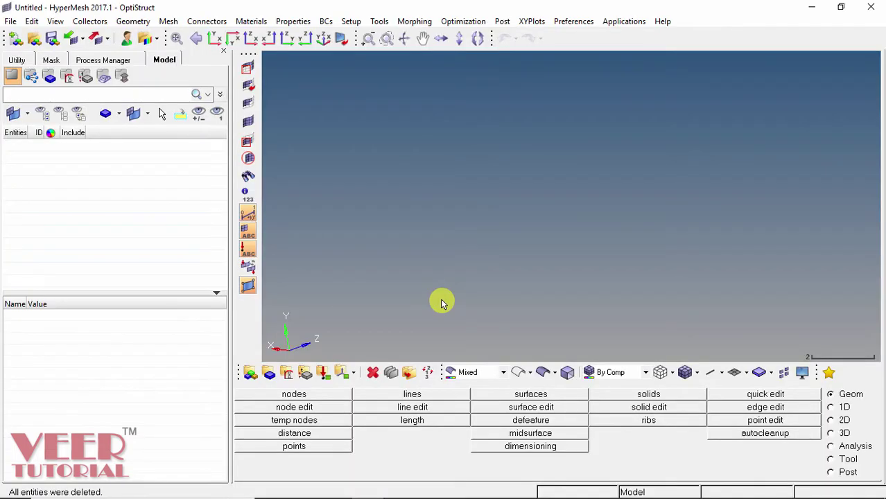
Start opening a saved model file from the toolbar
click(34, 39)
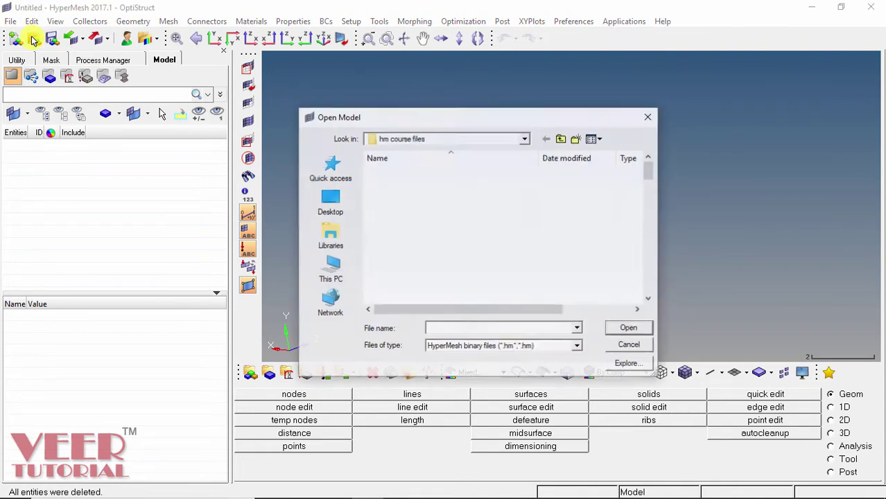
Load clip_midsurface.hm from the hm course files folder
scroll(416, 205, down, 3)
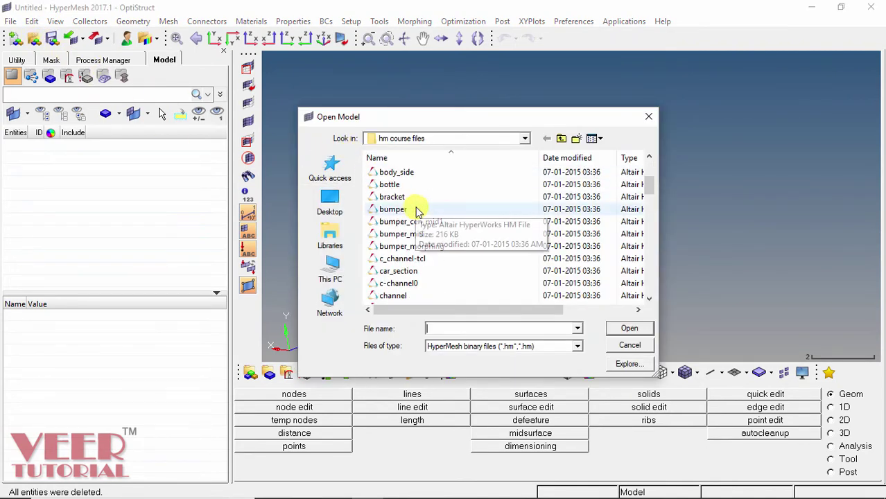
scroll(416, 212, down, 2)
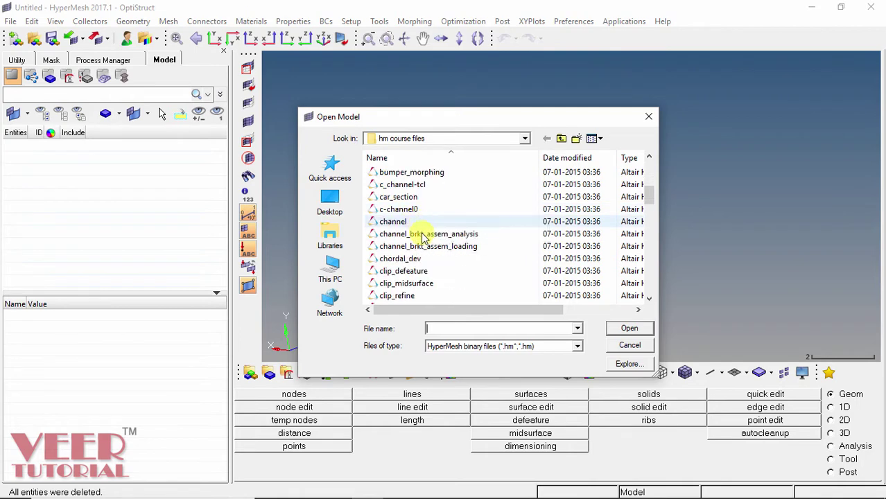
click(420, 285)
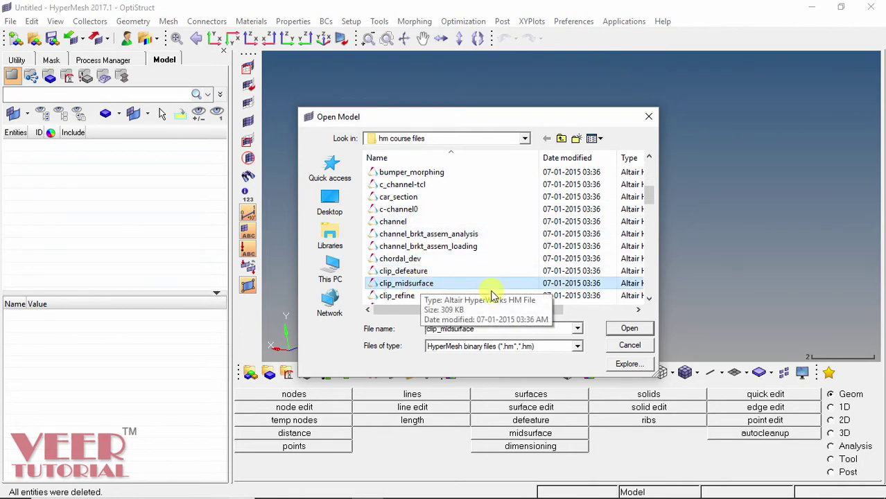
click(639, 330)
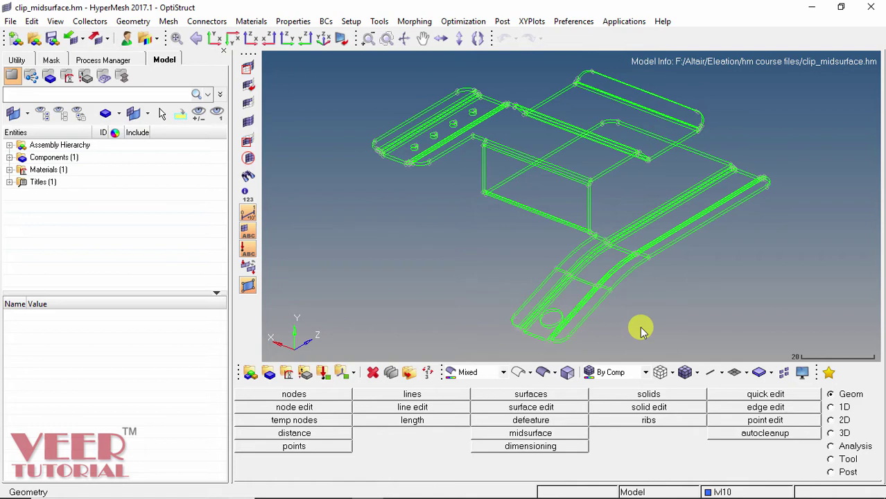
Switch the clip to shaded geometry display and orbit and zoom to inspect it
click(543, 373)
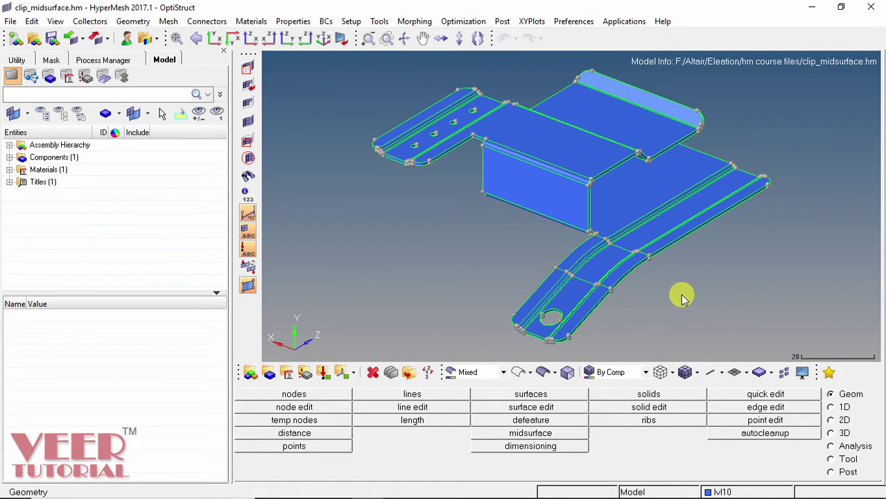
ctrl+drag(637, 274, 589, 275)
scroll(589, 275, up, 3)
scroll(555, 273, down, 1)
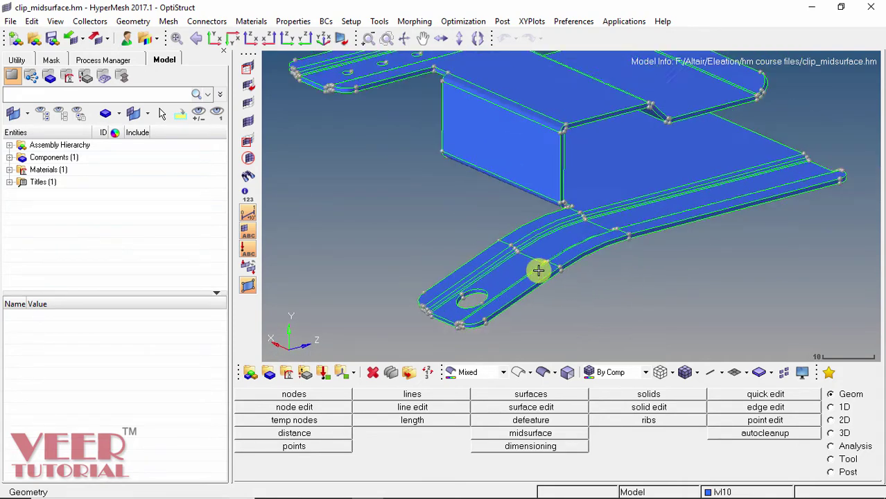
scroll(538, 271, down, 3)
mouse_move(490, 253)
ctrl+mouse_down()
mouse_move(490, 273)
mouse_move(488, 227)
mouse_move(497, 241)
ctrl+mouse_up()
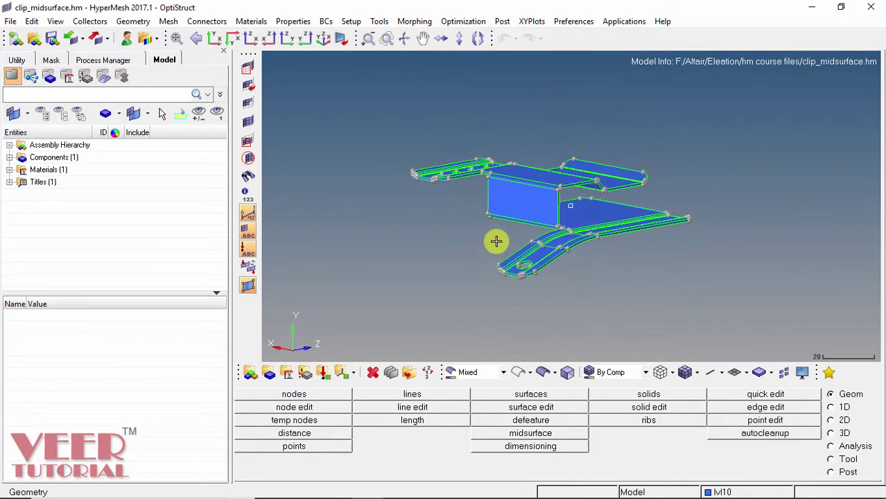
ctrl+drag(593, 223, 598, 278)
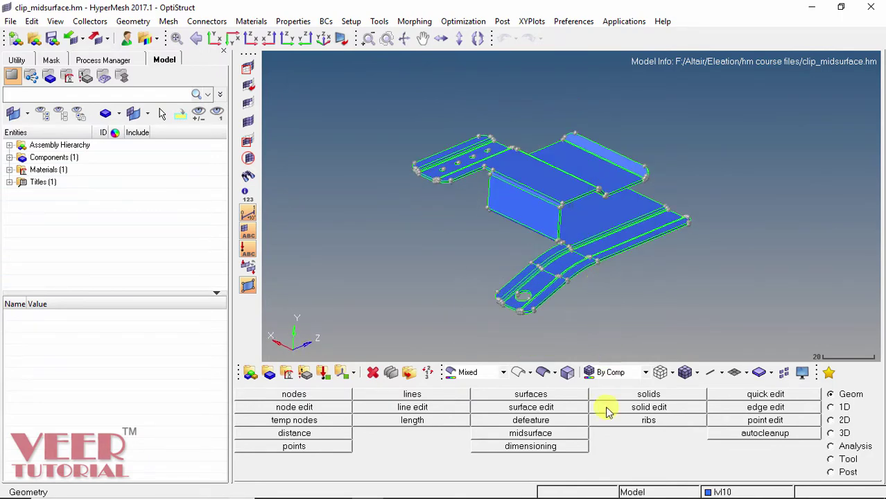
Auto-extract a midsurface from all the clip's surfaces into the new Middle Surface component
click(530, 434)
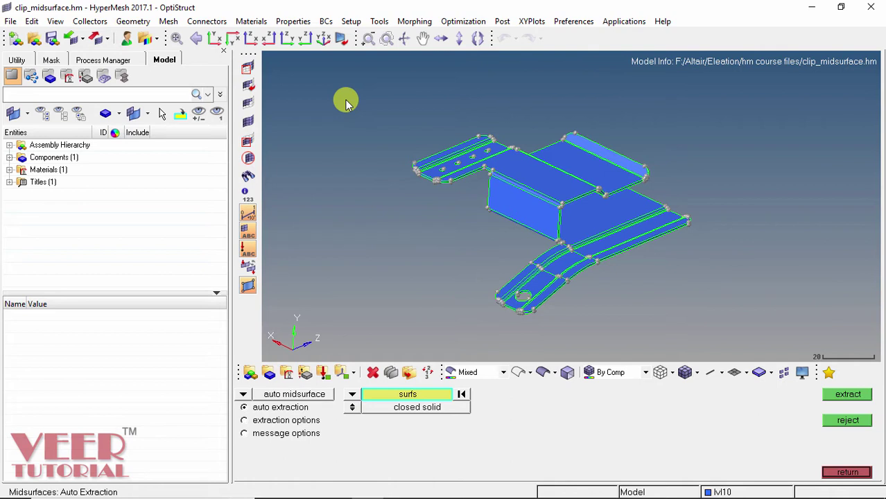
shift+drag(346, 99, 724, 338)
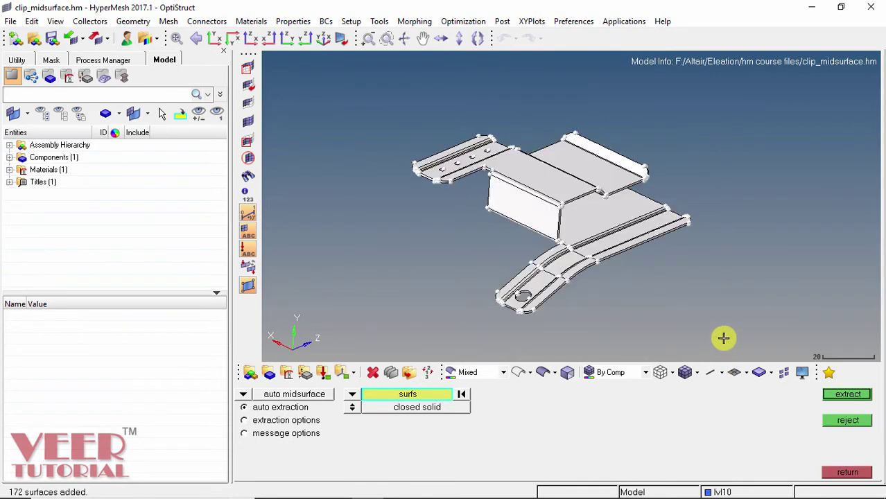
click(857, 395)
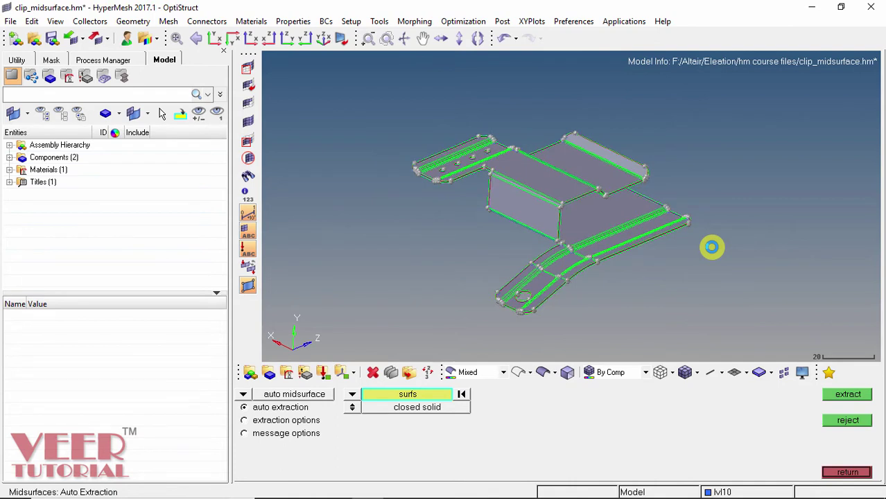
click(9, 158)
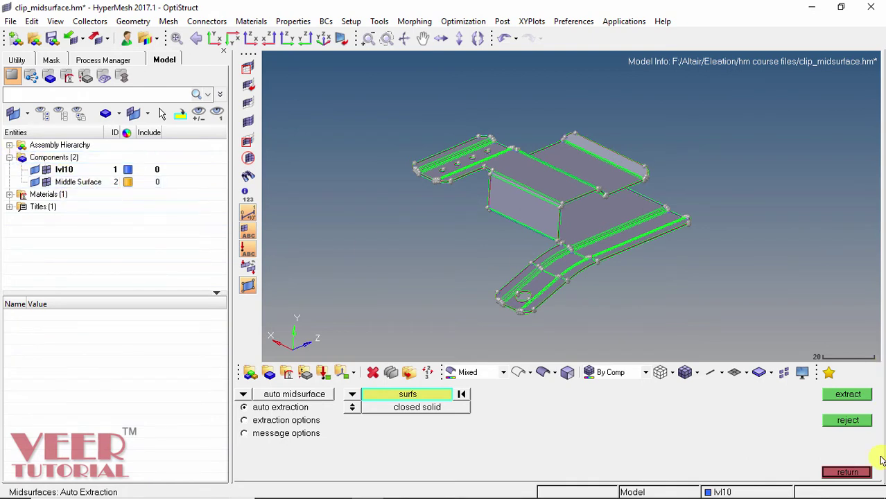
click(847, 477)
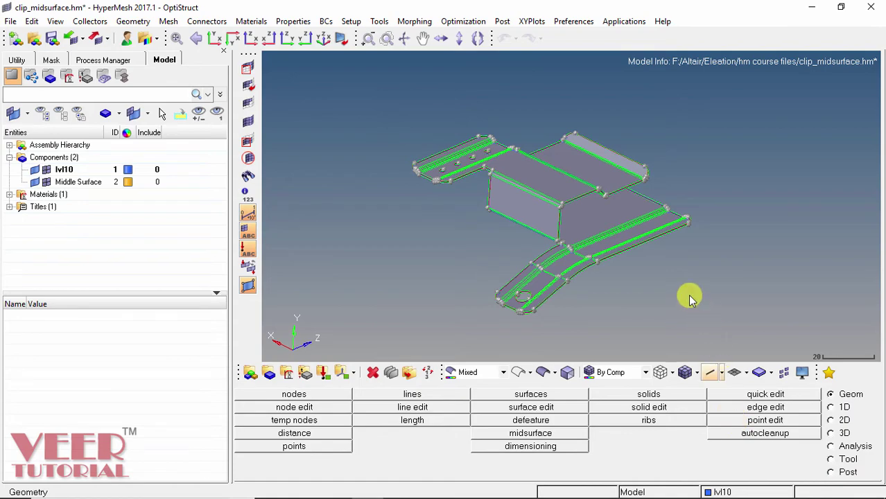
Orbit and zoom in on the bend of the clip's band
ctrl+drag(633, 278, 573, 279)
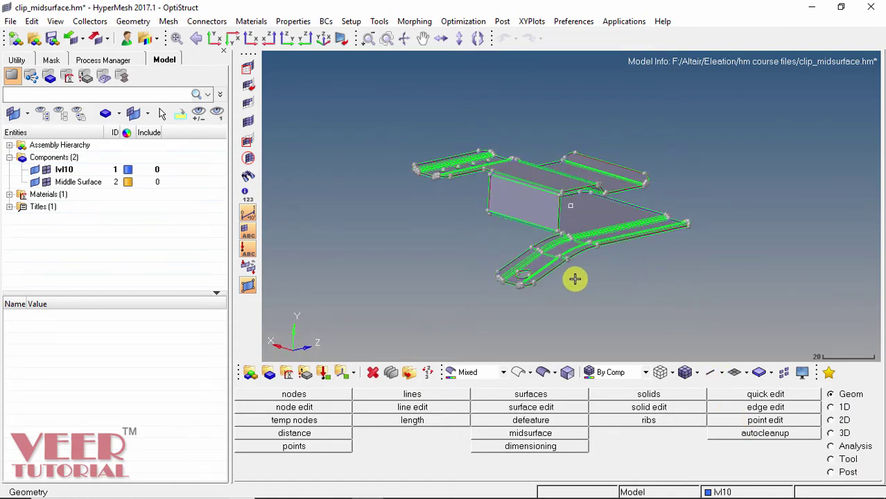
scroll(510, 323, up, 5)
scroll(517, 318, up, 3)
scroll(494, 233, up, 2)
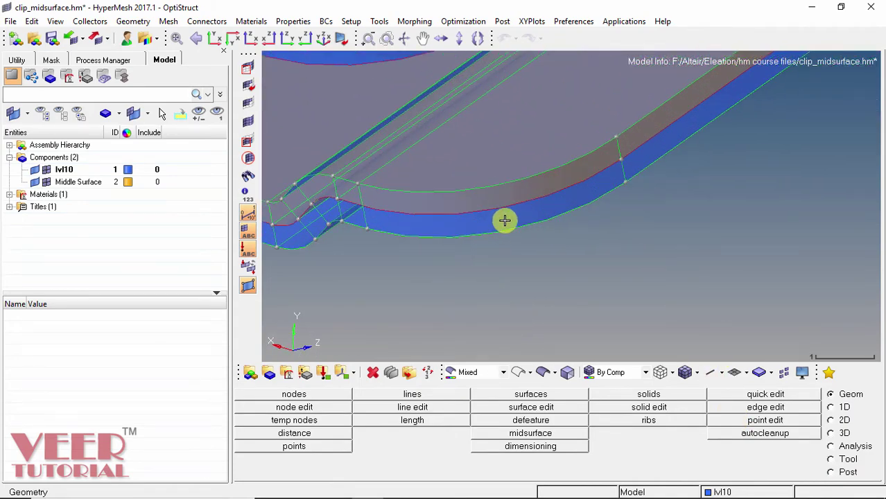
scroll(506, 219, up, 2)
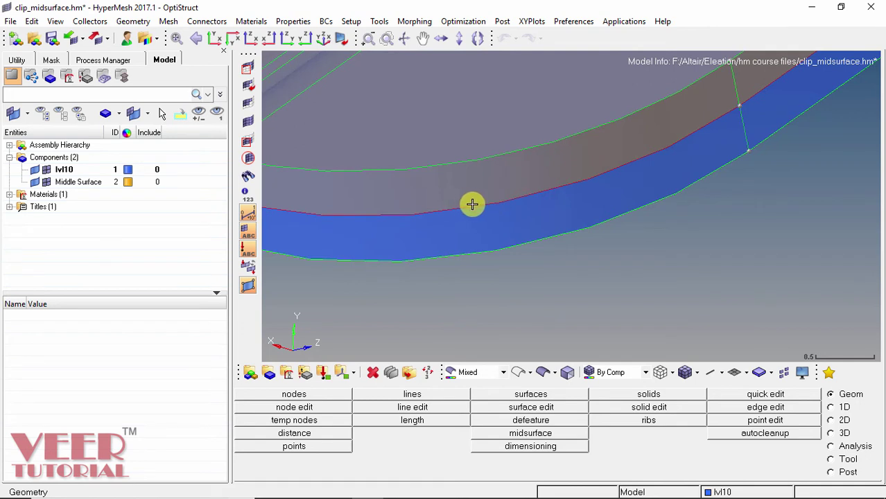
ctrl+drag(475, 244, 521, 185)
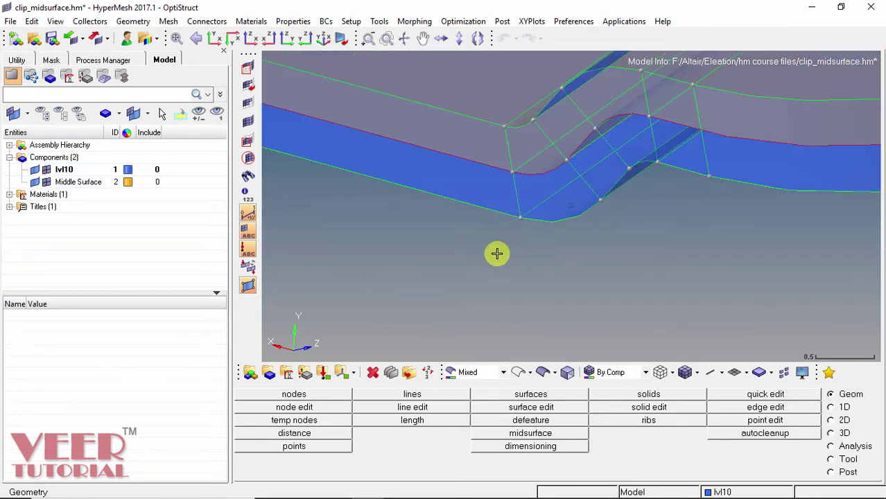
Measure the two-point distance across the wall's edge nodes, reading 0.455
click(309, 437)
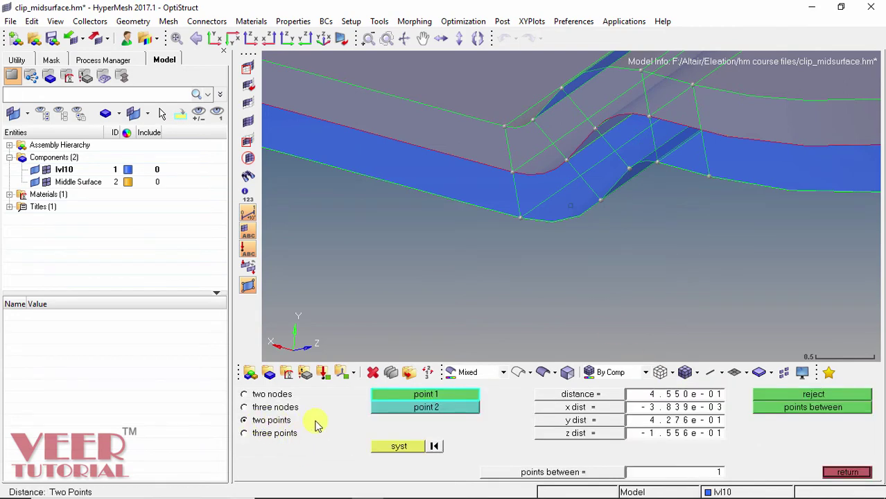
click(505, 127)
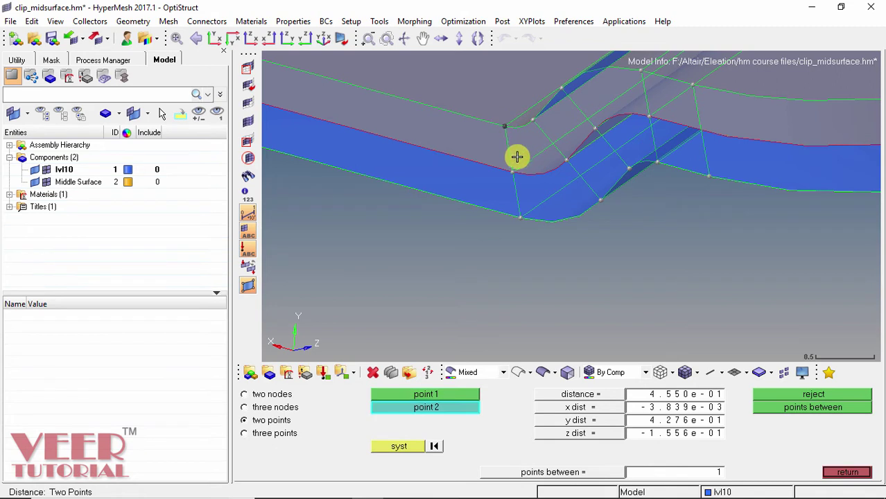
click(513, 172)
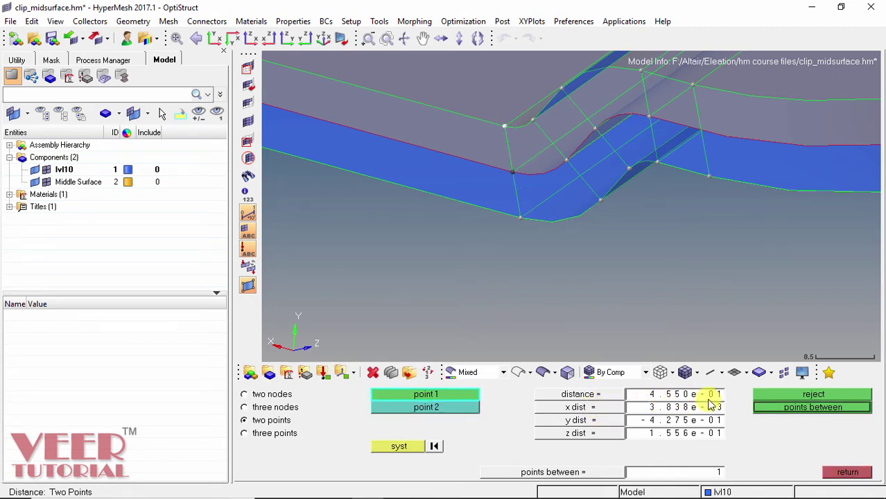
click(434, 446)
click(435, 412)
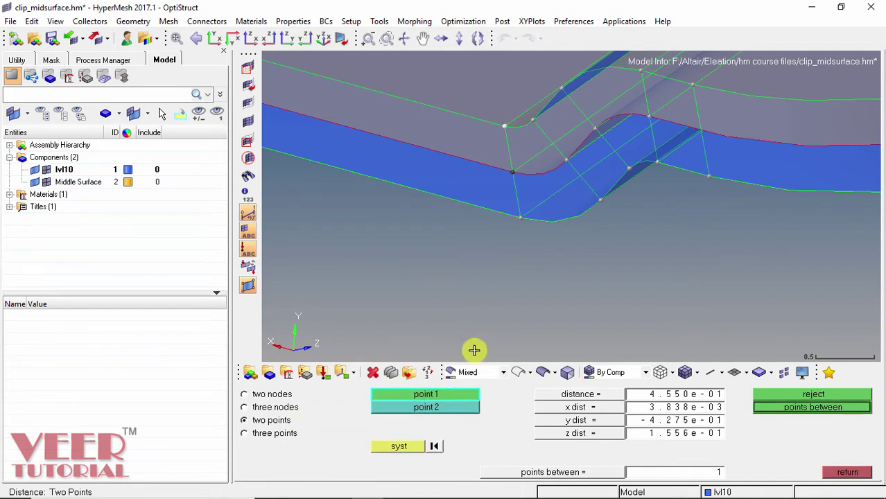
click(519, 218)
click(511, 171)
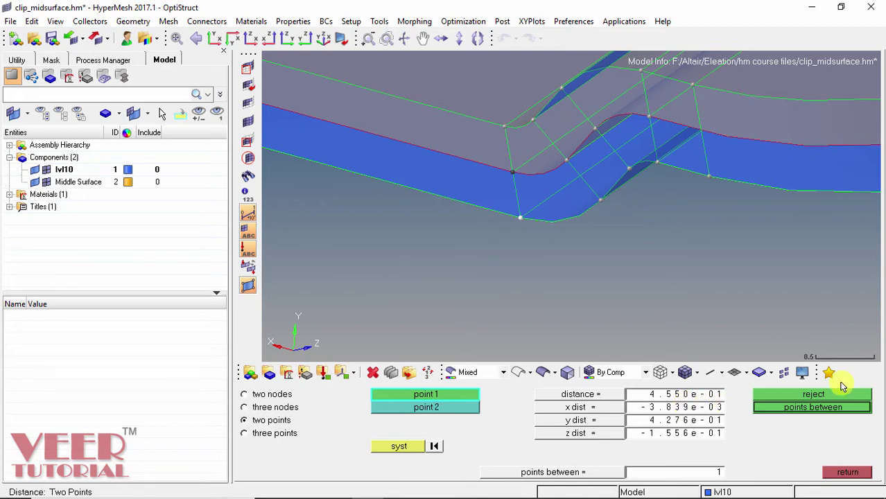
Close the distance measurement and hide the lvl10 solid geometry
click(848, 472)
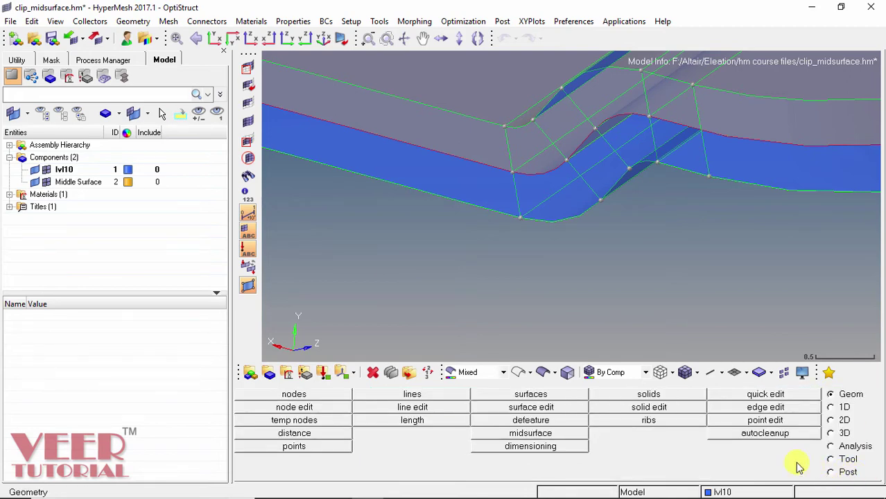
scroll(479, 303, down, 3)
scroll(479, 304, down, 10)
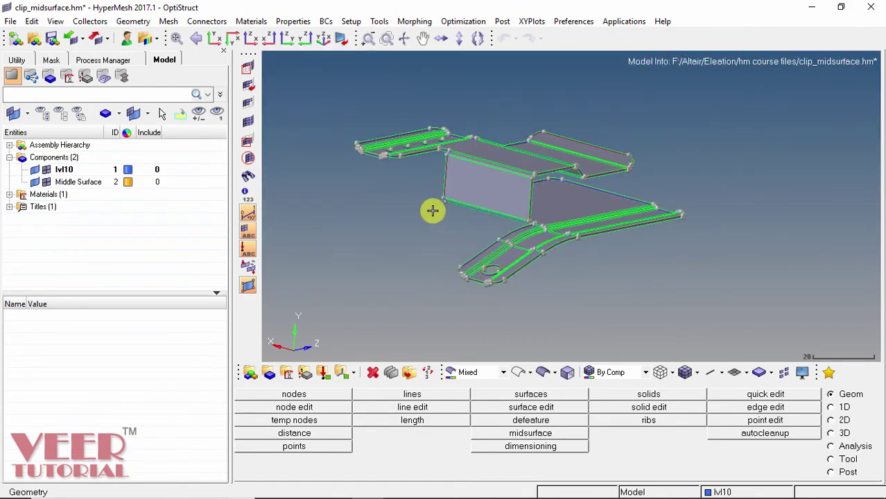
ctrl+drag(431, 208, 435, 261)
click(34, 172)
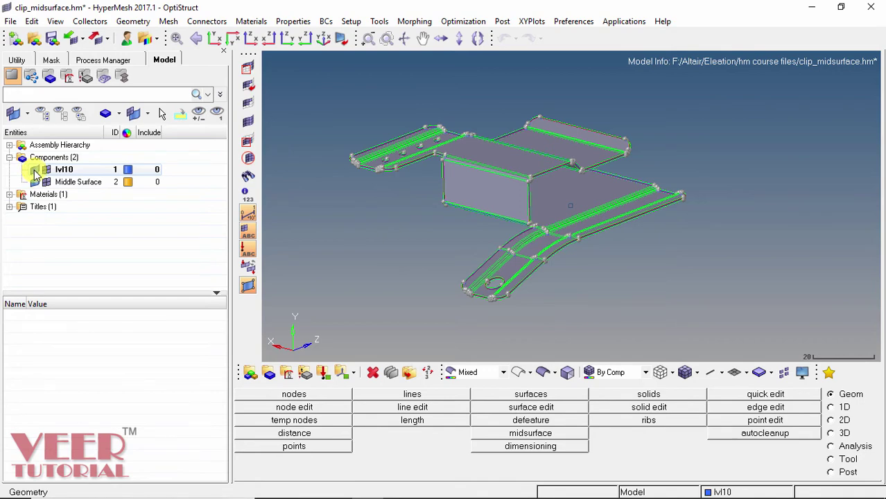
click(36, 174)
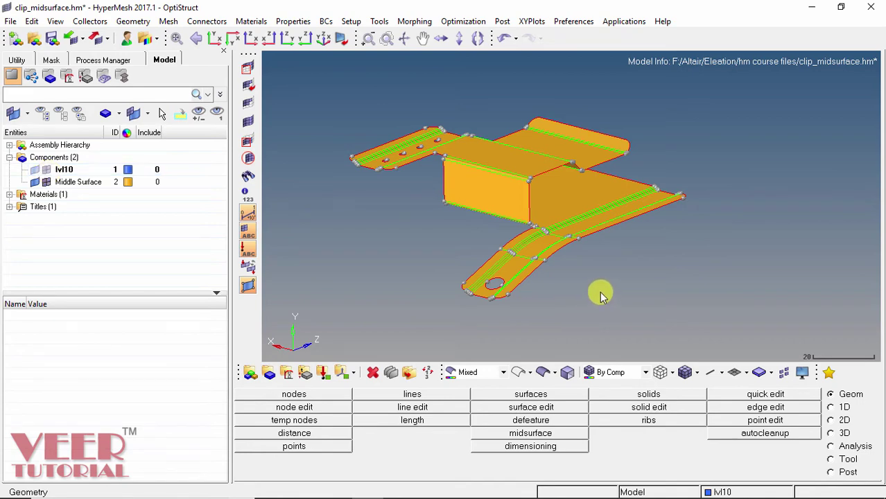
Inspect the midsurface from several angles, then show the lvl10 geometry again
mouse_move(605, 238)
ctrl+mouse_down()
mouse_move(548, 283)
mouse_move(540, 248)
mouse_move(466, 278)
mouse_move(659, 219)
mouse_move(753, 270)
ctrl+mouse_up()
scroll(470, 297, up, 5)
scroll(471, 297, down, 5)
mouse_move(604, 212)
ctrl+mouse_down()
mouse_move(586, 193)
mouse_move(607, 237)
mouse_move(560, 200)
mouse_move(575, 265)
mouse_move(594, 190)
mouse_move(596, 217)
mouse_move(468, 221)
mouse_move(481, 249)
mouse_move(487, 192)
mouse_move(635, 263)
mouse_move(619, 220)
mouse_move(594, 215)
ctrl+mouse_up()
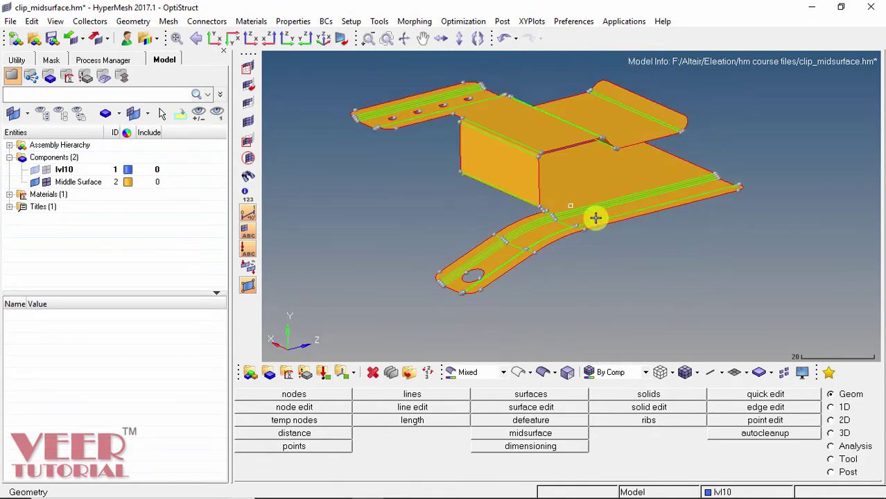
scroll(552, 163, up, 3)
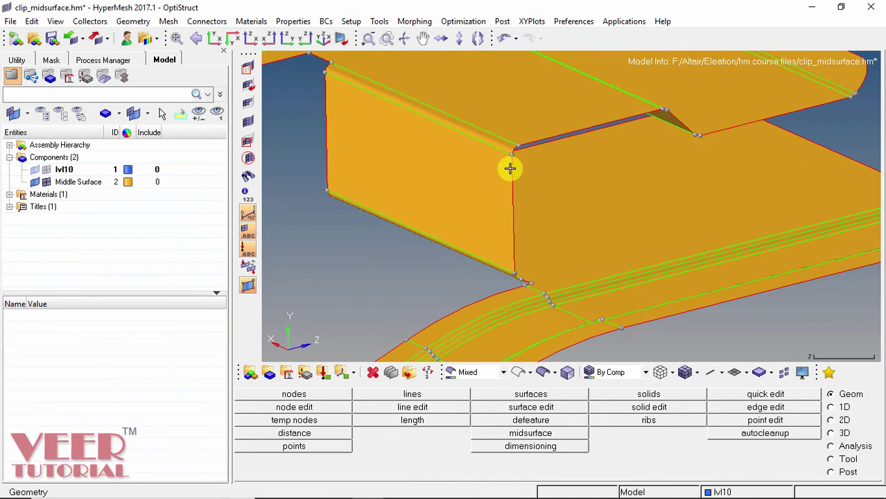
scroll(511, 169, down, 5)
ctrl+drag(629, 254, 645, 272)
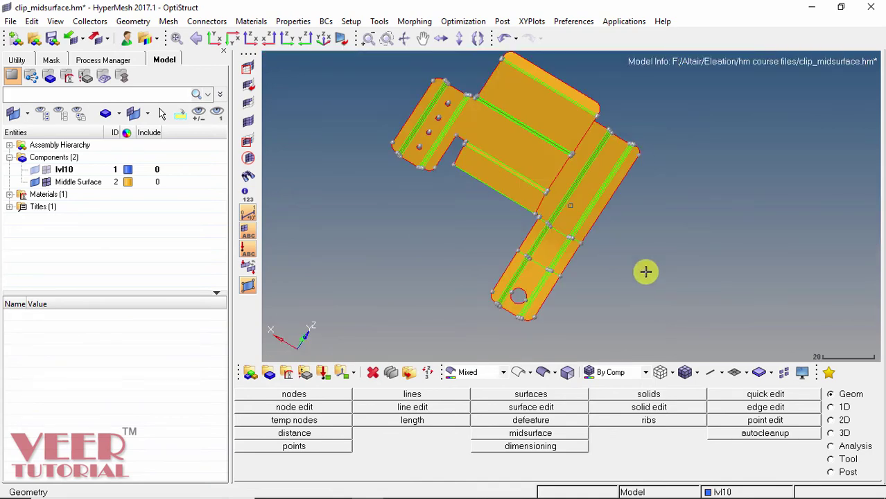
click(36, 170)
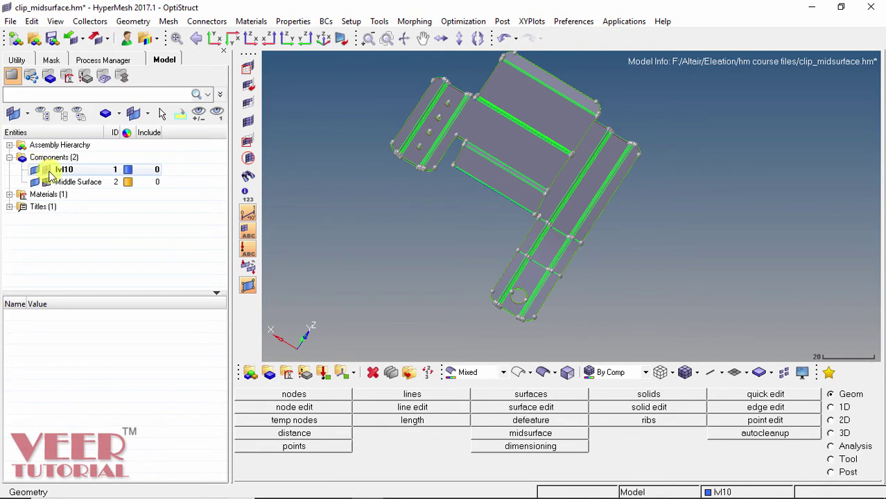
Delete the old Middle Surface component
click(70, 183)
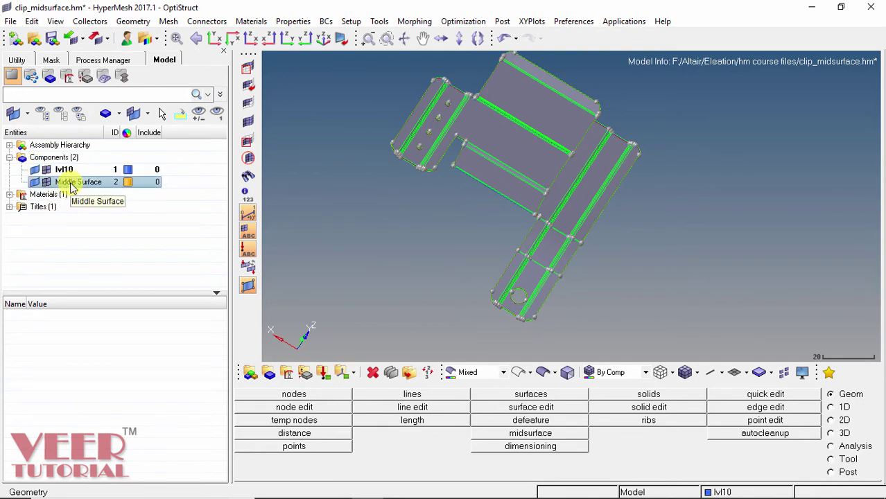
right_click(72, 188)
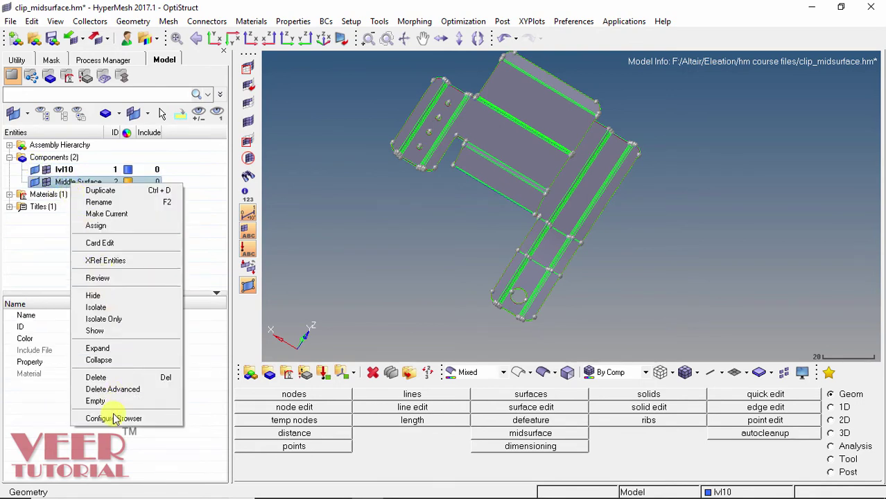
click(109, 379)
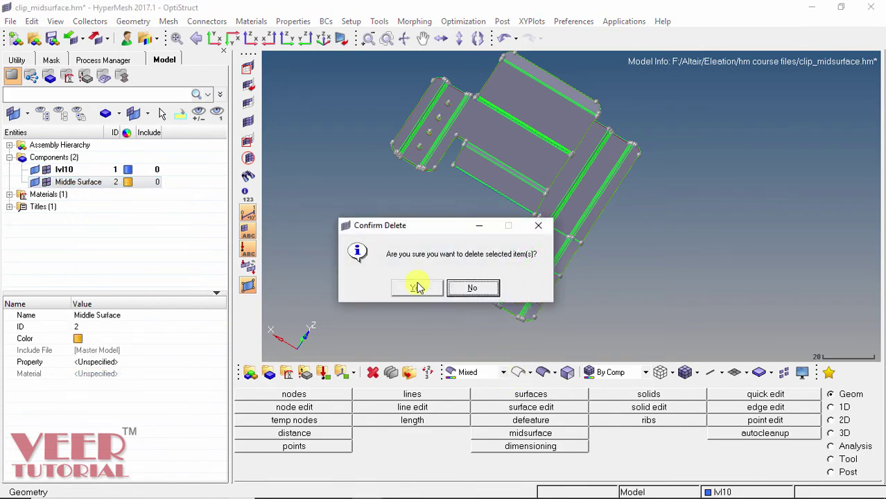
click(416, 287)
ctrl+drag(637, 265, 550, 221)
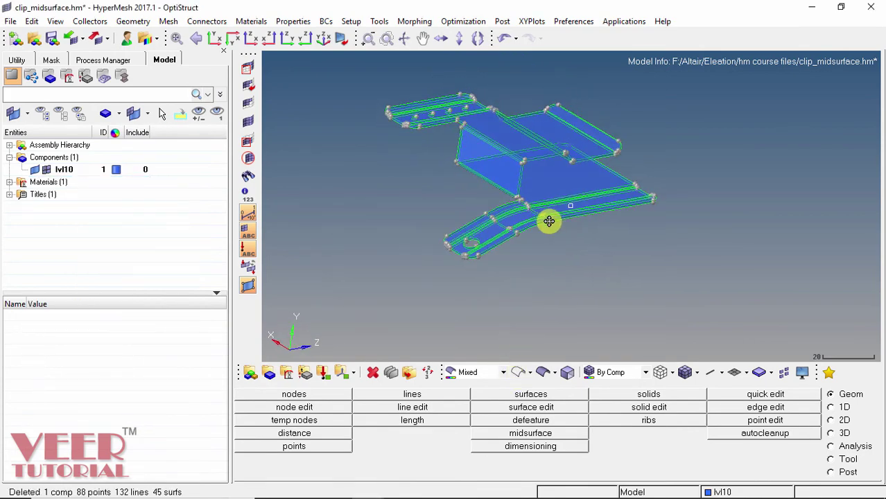
Extract a midsurface from the surface pair at the slot on the clip's arm
click(527, 433)
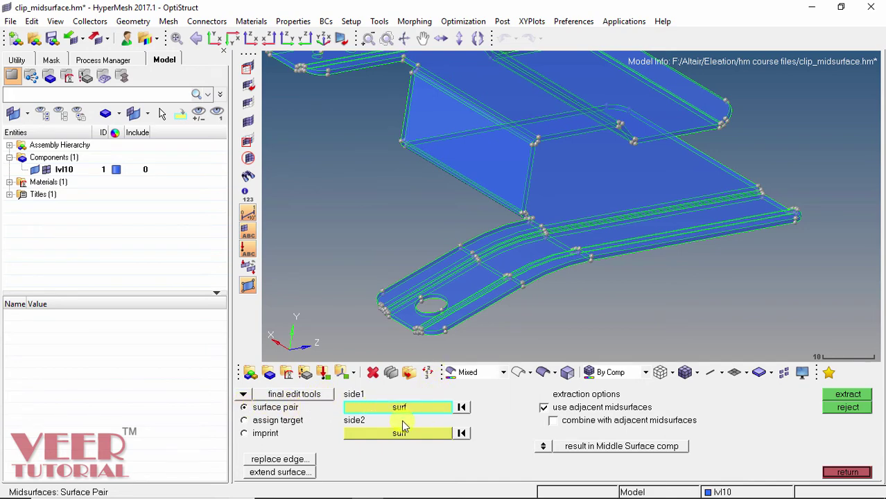
ctrl+drag(520, 312, 488, 279)
scroll(450, 237, up, 3)
ctrl+drag(450, 237, 483, 214)
click(573, 269)
ctrl+drag(574, 269, 673, 250)
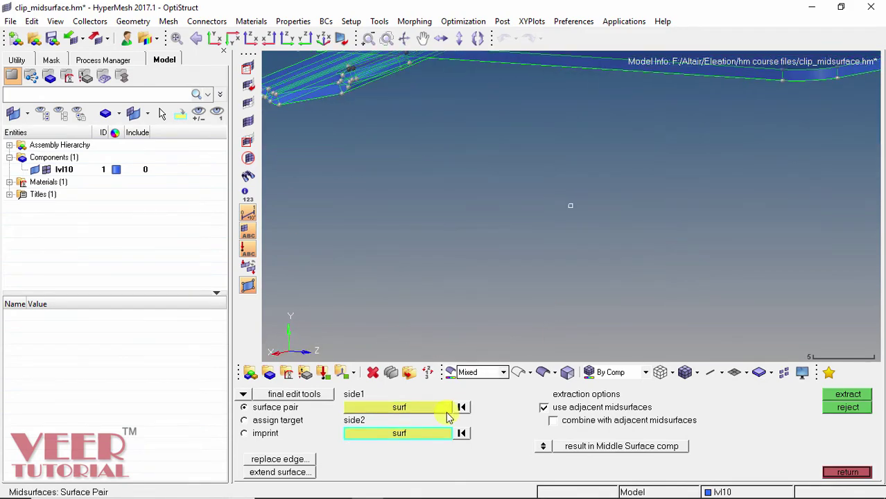
ctrl+drag(563, 288, 570, 108)
scroll(564, 200, up, 5)
click(562, 192)
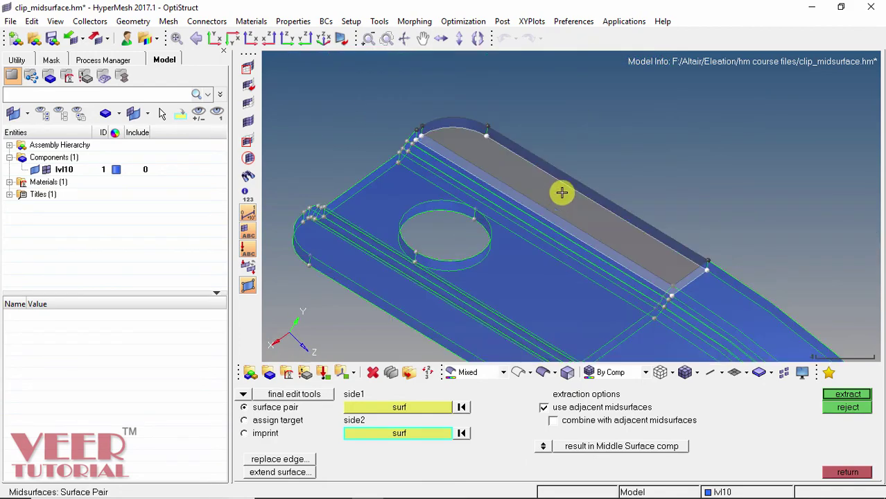
click(847, 398)
Orbit and zoom to inspect the new midsurface at the slot
ctrl+drag(812, 348, 536, 182)
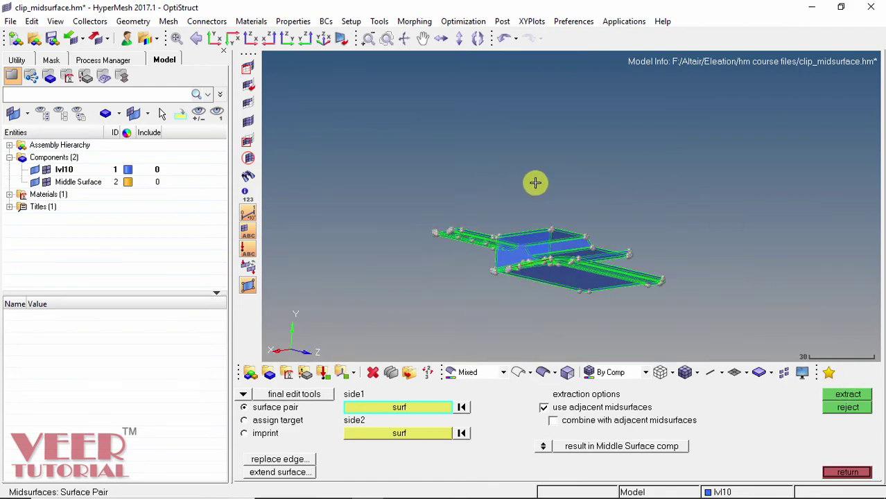
ctrl+drag(558, 276, 534, 311)
scroll(505, 330, up, 3)
scroll(487, 290, up, 3)
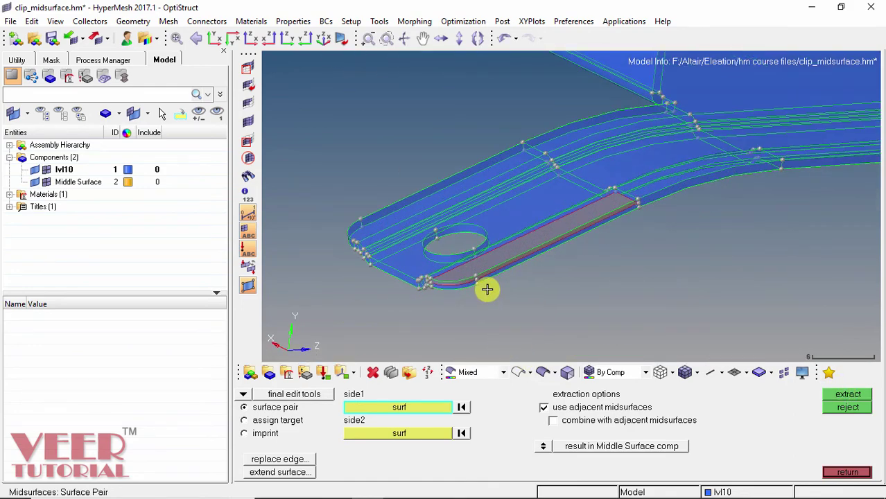
scroll(466, 253, up, 5)
scroll(534, 245, down, 3)
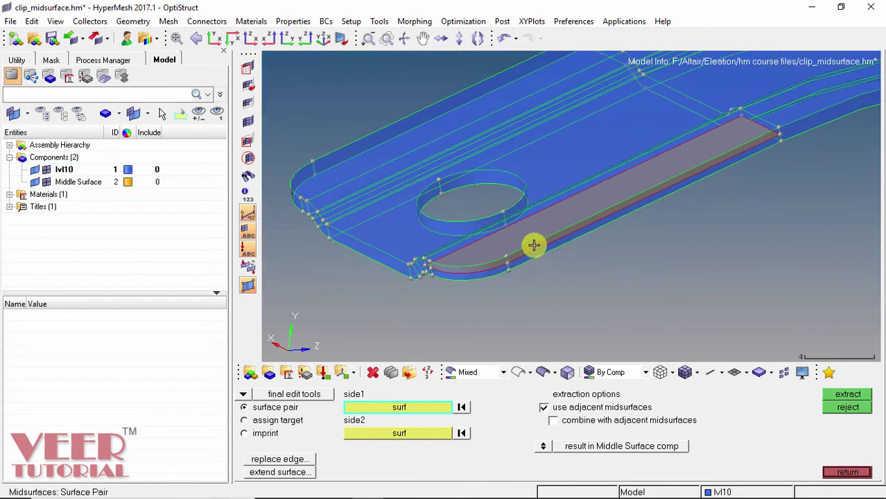
scroll(541, 278, down, 3)
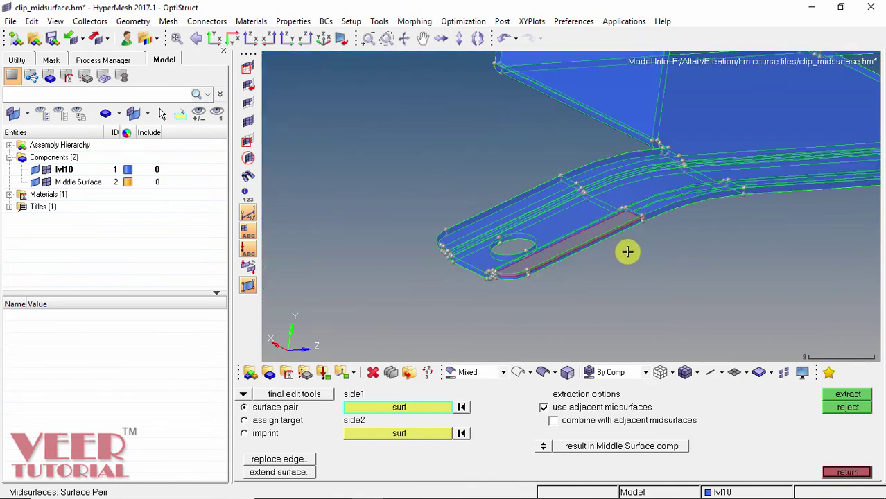